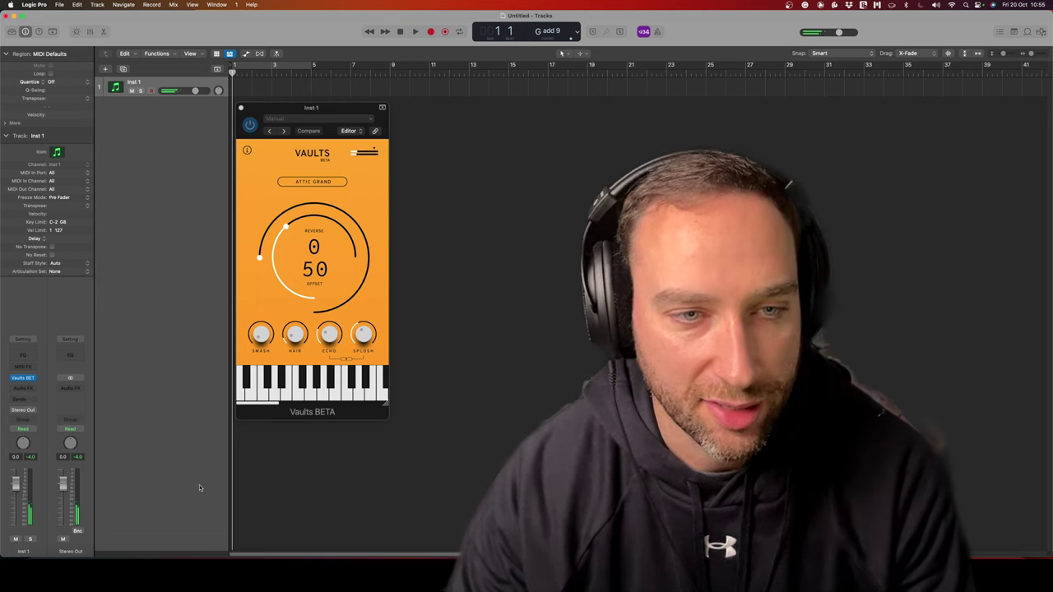
Turn the Vaults REVERSE dial up from 0 to 52 on the Attic Grand preset.
drag(260, 263, 259, 237)
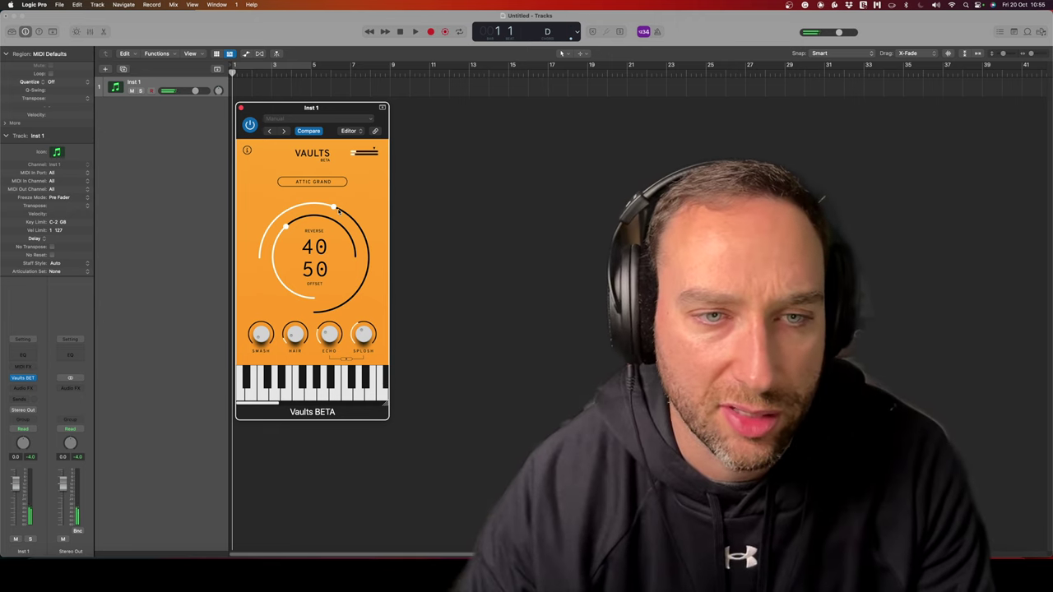
Raise Vaults Reverse from 40 to 73, then sweep it toward maximum.
drag(338, 211, 342, 192)
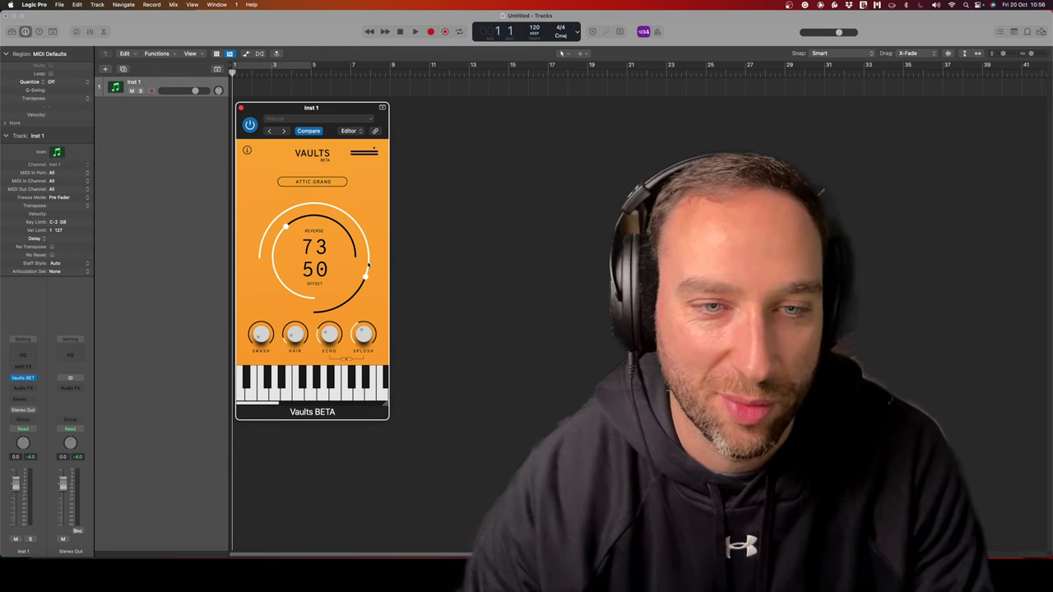
drag(342, 192, 383, 206)
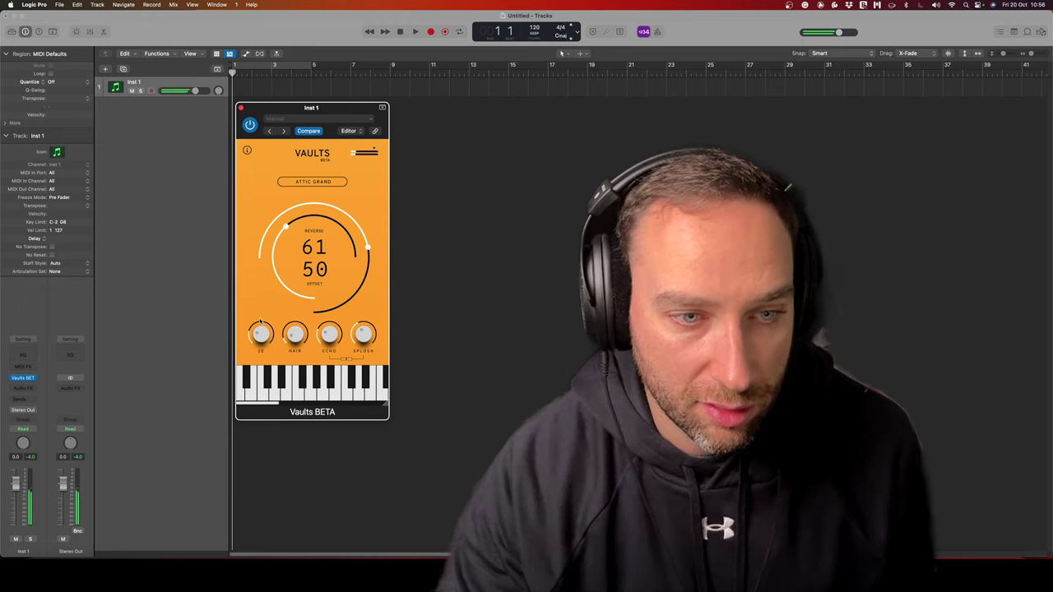
Turn up the Smash amount on the Vaults Attic Grand instrument.
drag(259, 323, 260, 314)
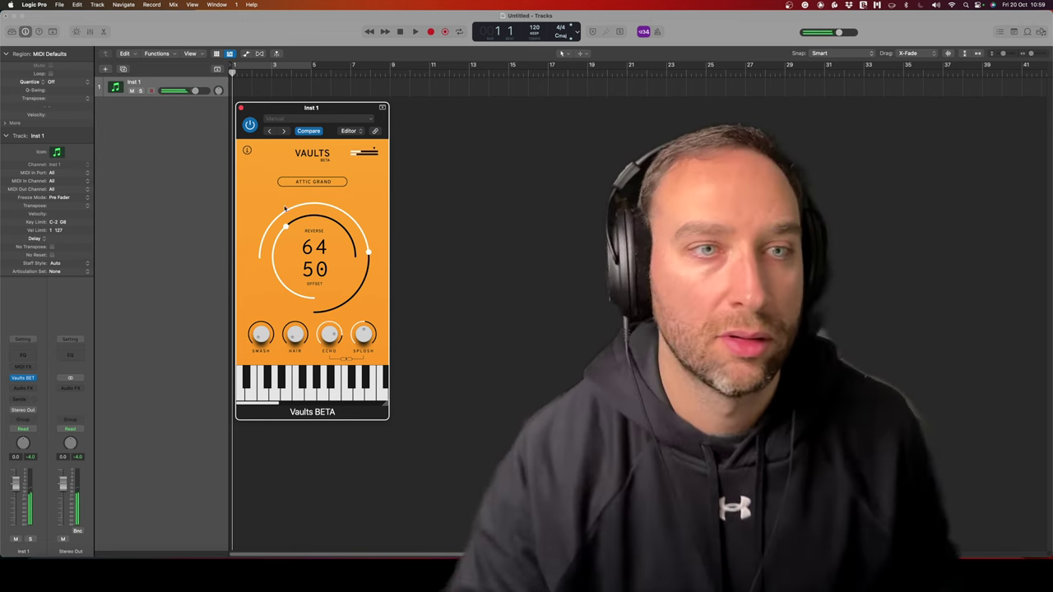
Reveal the global tracks so the Tempo track at 120 appears.
click(217, 68)
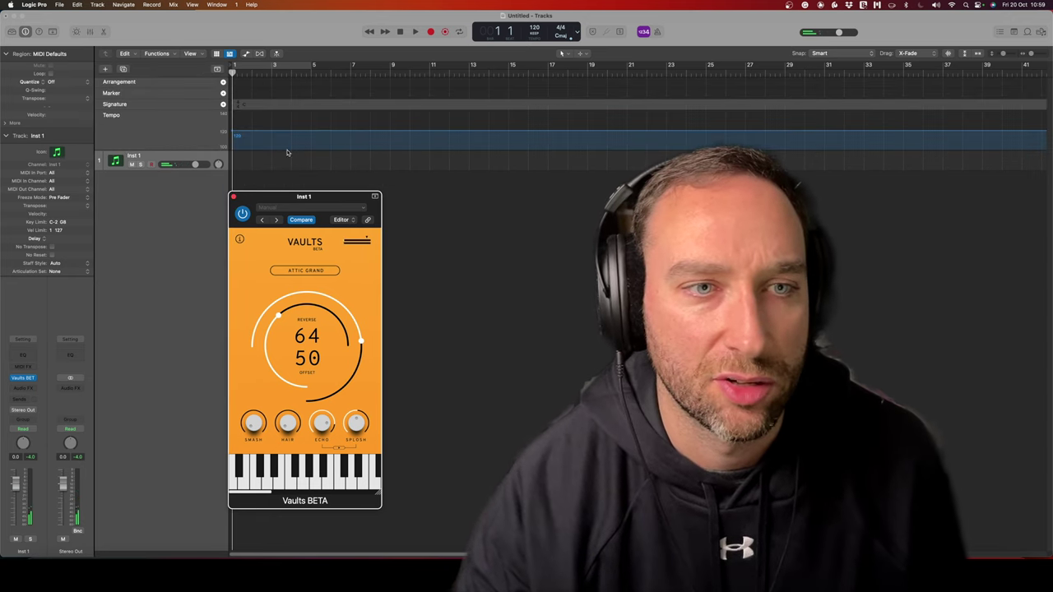
Drag the tempo line through 56, 48 and about 170, settling on 147 BPM.
drag(290, 135, 291, 198)
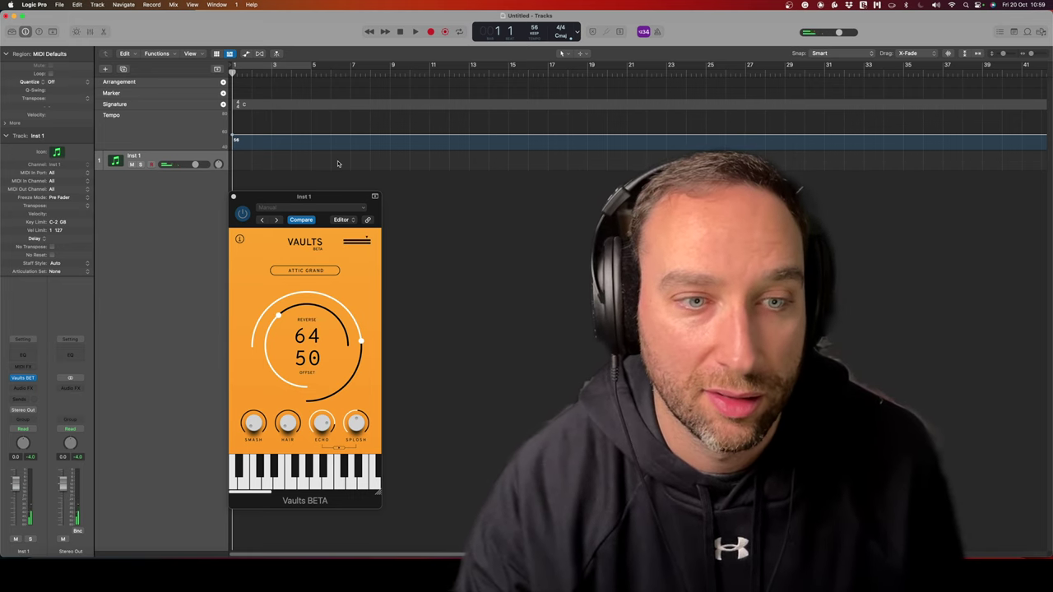
drag(332, 139, 333, 146)
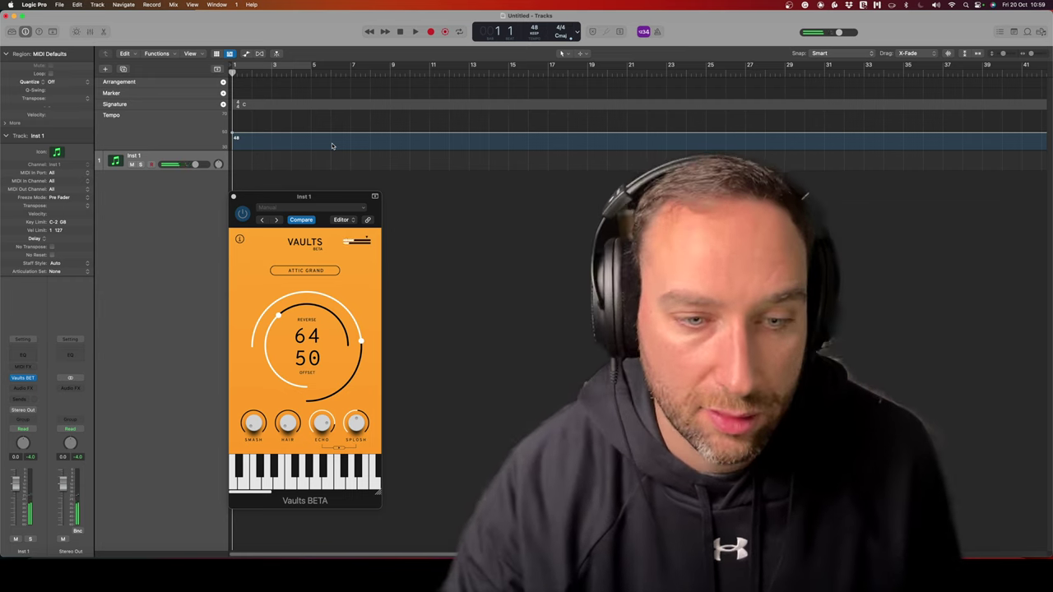
drag(425, 135, 411, 4)
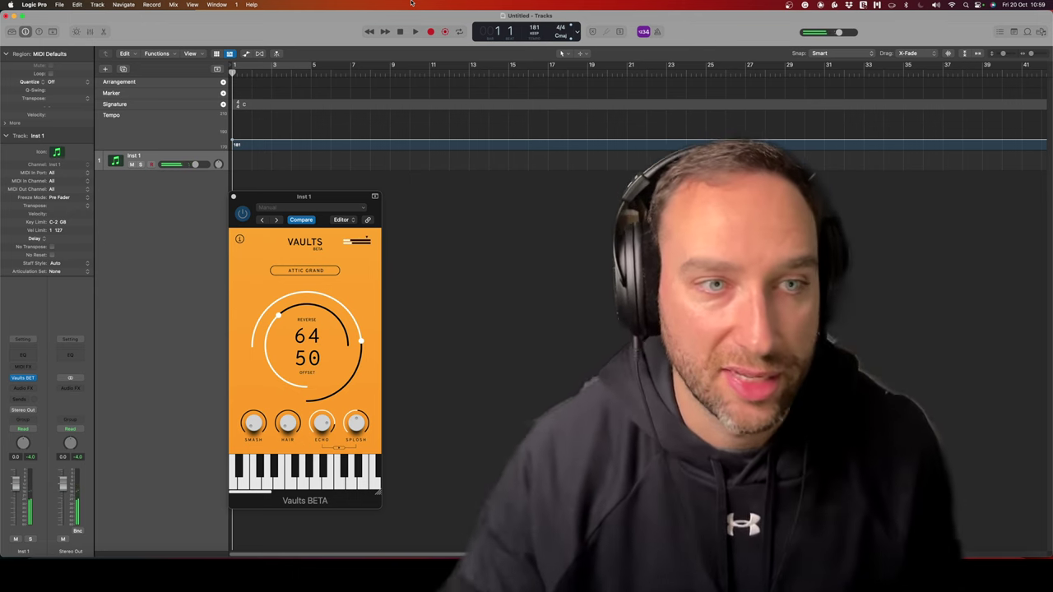
drag(404, 141, 400, 175)
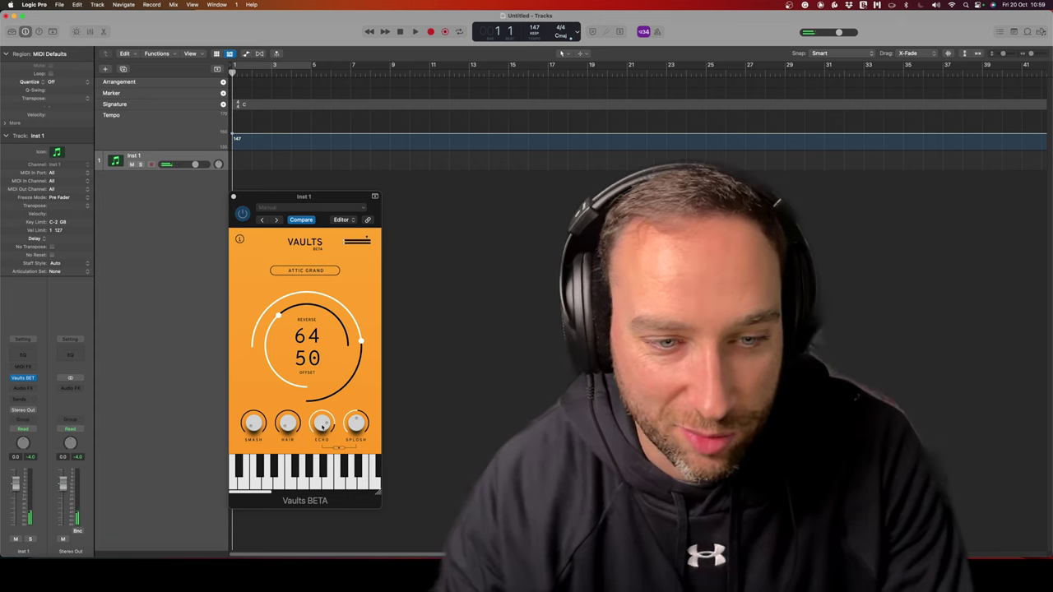
click(320, 466)
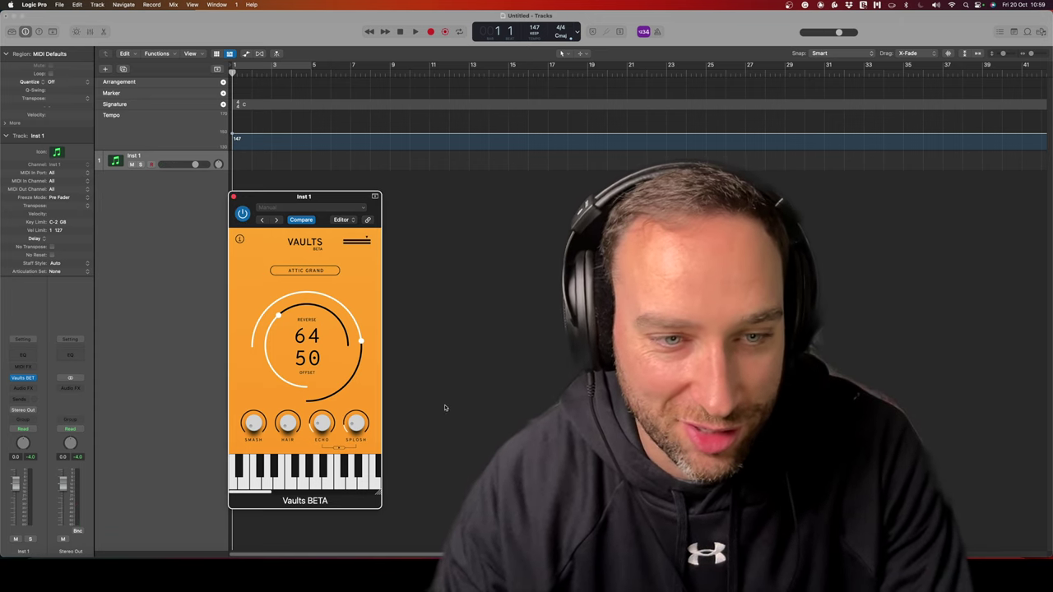